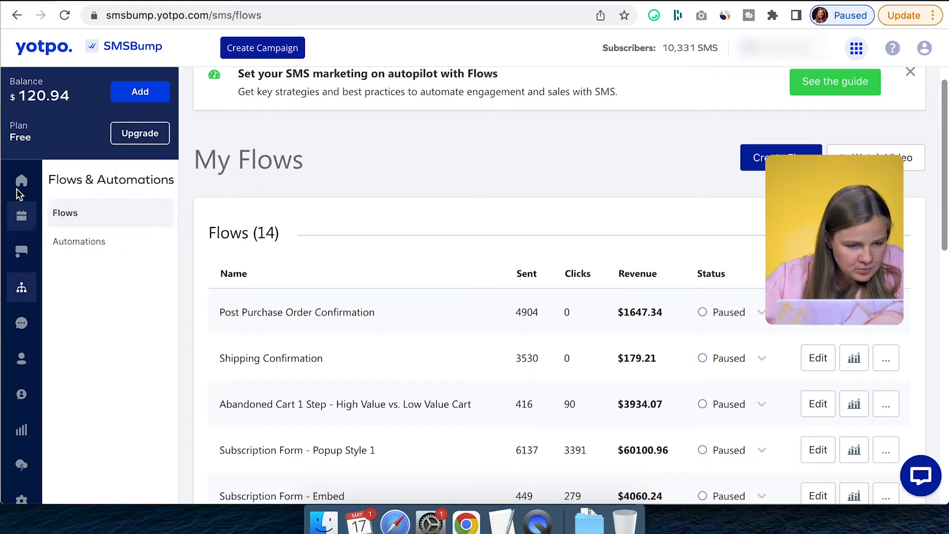
Create a new segment named "Test YT Video" in Lists & Segments
{"action": "left_click", "coordinate": [18, 180]}
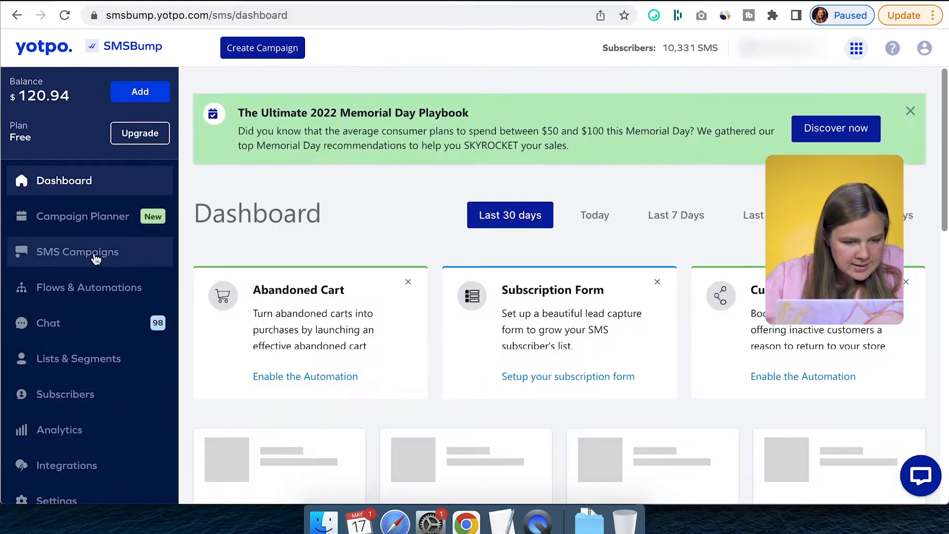
{"action": "scroll", "coordinate": [87, 312], "scroll_direction": "down", "scroll_amount": 2}
{"action": "left_click", "coordinate": [87, 314]}
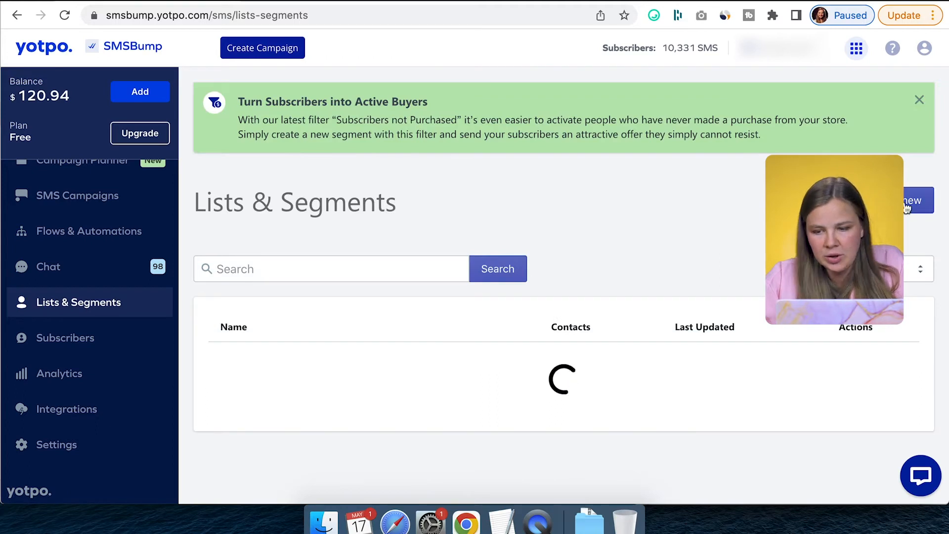
{"action": "left_click", "coordinate": [886, 200]}
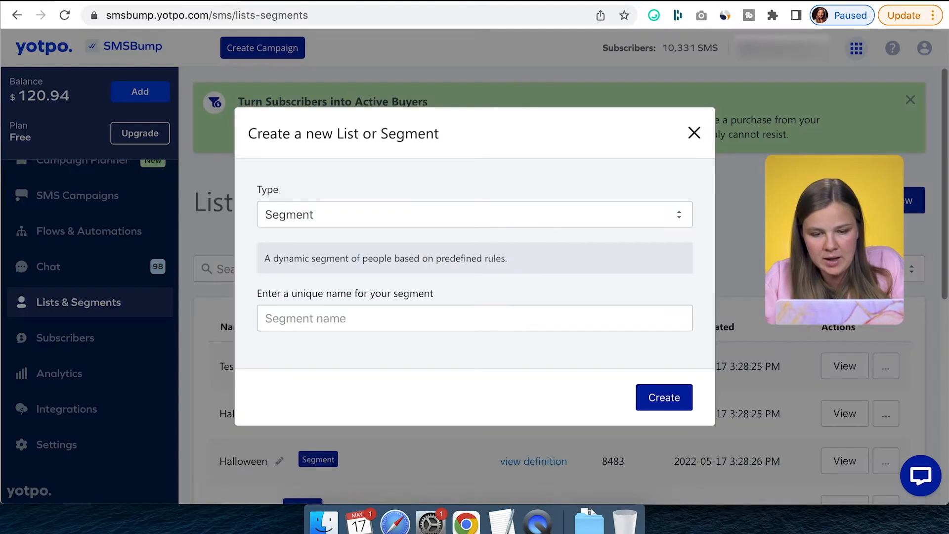
{"action": "left_click", "coordinate": [315, 319]}
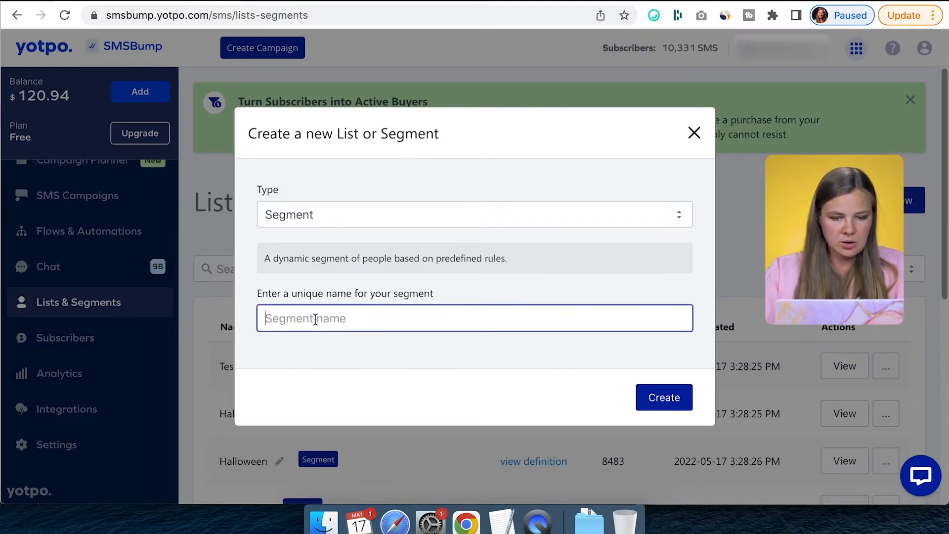
{"action": "type", "text": "Test Y"}
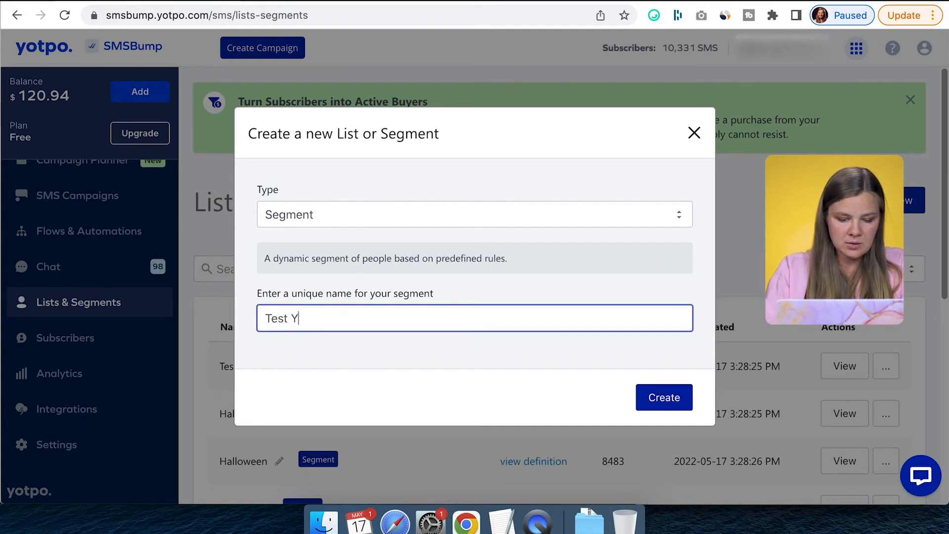
{"action": "type", "text": "T Video"}
{"action": "left_click", "coordinate": [667, 399]}
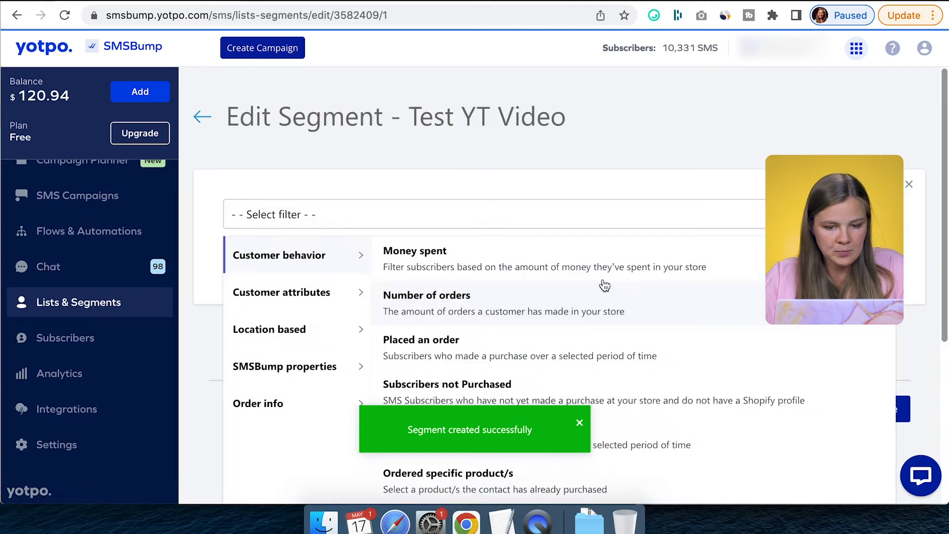
Add a Placed an order filter to the segment, with the period set to Last 30 days
{"action": "scroll", "coordinate": [325, 229], "scroll_direction": "down", "scroll_amount": 1}
{"action": "scroll", "coordinate": [324, 229], "scroll_direction": "down", "scroll_amount": 1}
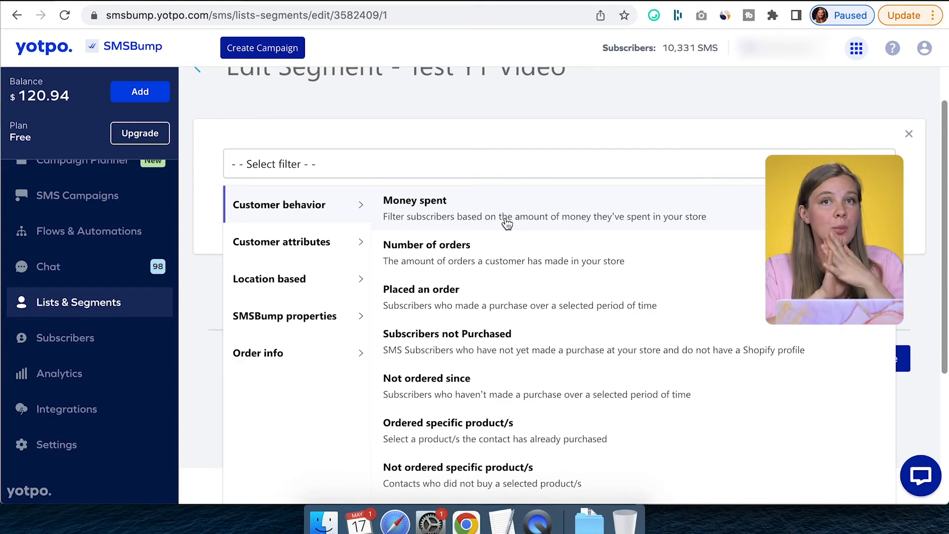
{"action": "left_click", "coordinate": [454, 294]}
{"action": "left_click", "coordinate": [343, 215]}
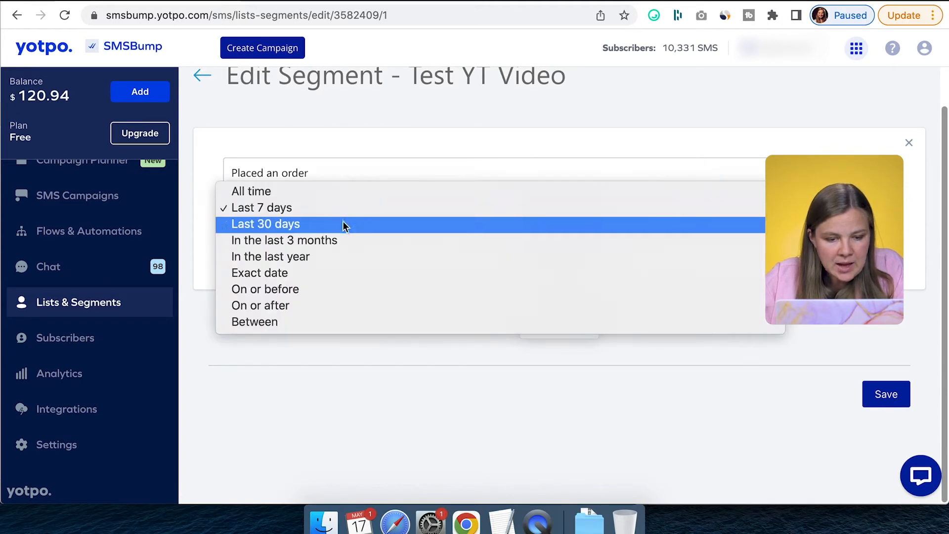
{"action": "left_click", "coordinate": [341, 223]}
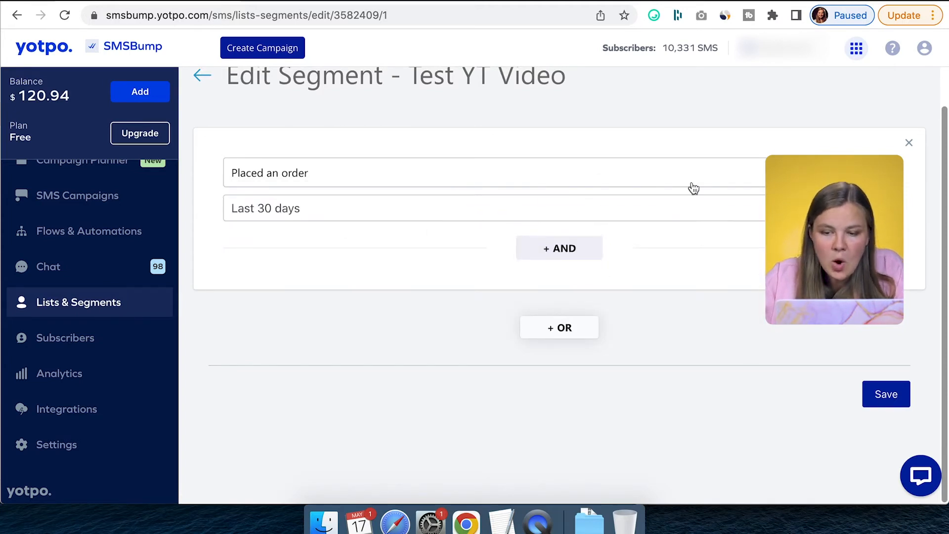
{"action": "left_click", "coordinate": [338, 208]}
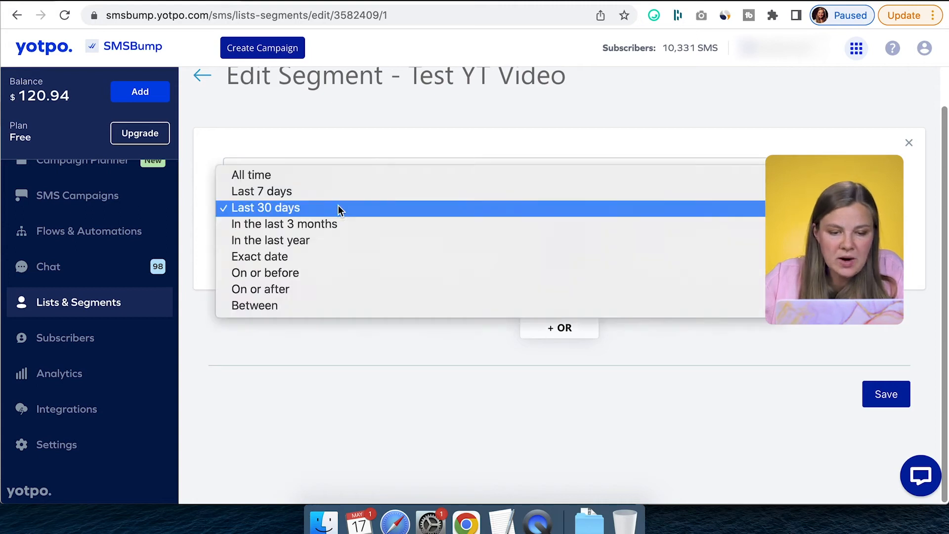
{"action": "left_click", "coordinate": [361, 118]}
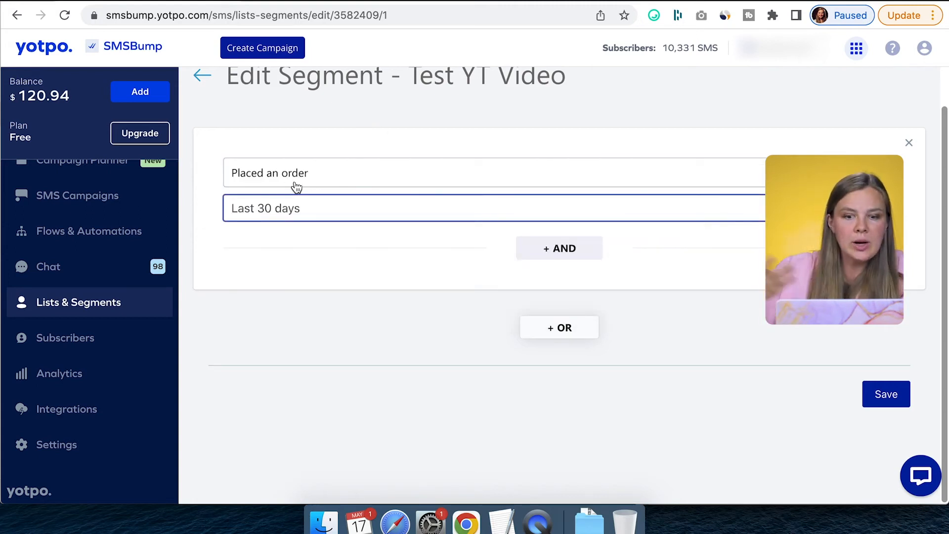
Add an AND condition using the Ordered specific product/s filter, plus a separate OR group
{"action": "left_click", "coordinate": [552, 251]}
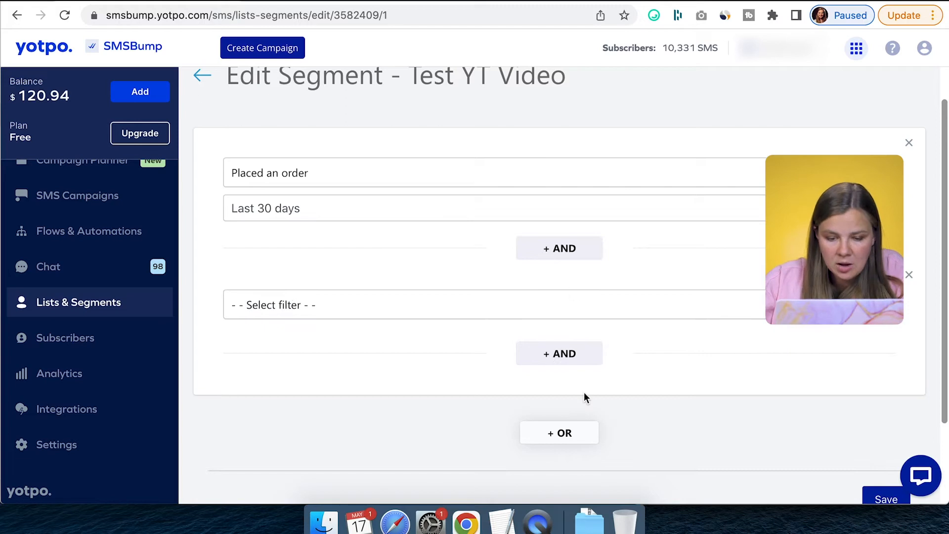
{"action": "scroll", "coordinate": [583, 392], "scroll_direction": "down", "scroll_amount": 1}
{"action": "left_click", "coordinate": [549, 378]}
{"action": "left_click", "coordinate": [299, 262]}
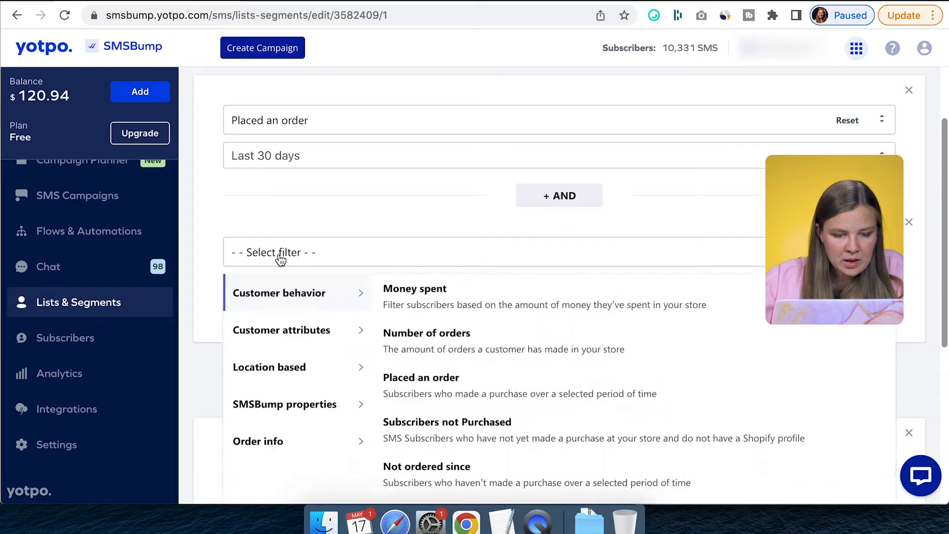
{"action": "scroll", "coordinate": [313, 310], "scroll_direction": "down", "scroll_amount": 5}
{"action": "left_click", "coordinate": [313, 310]}
{"action": "scroll", "coordinate": [491, 310], "scroll_direction": "up", "scroll_amount": 4}
{"action": "scroll", "coordinate": [491, 305], "scroll_direction": "up", "scroll_amount": 2}
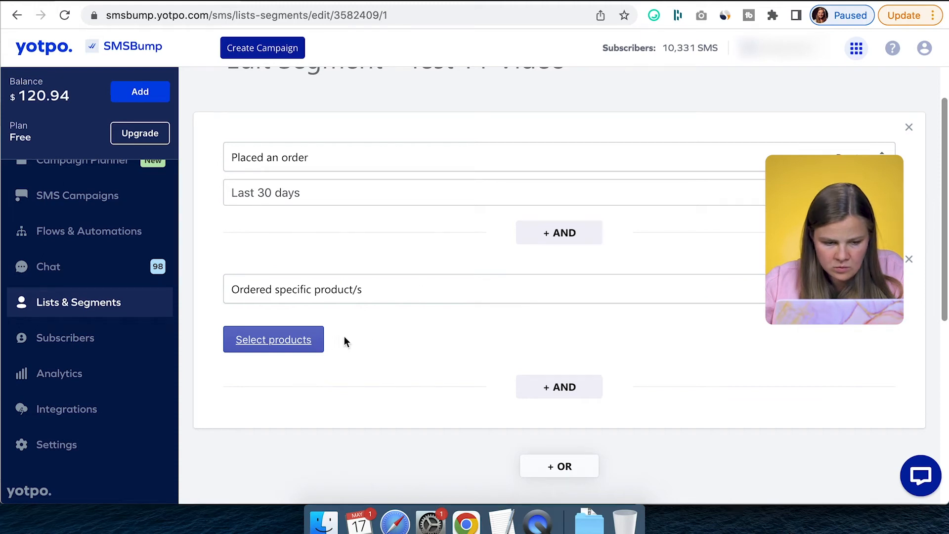
Choose Red Pomade as the product for the Ordered specific product/s filter
{"action": "left_click", "coordinate": [305, 340]}
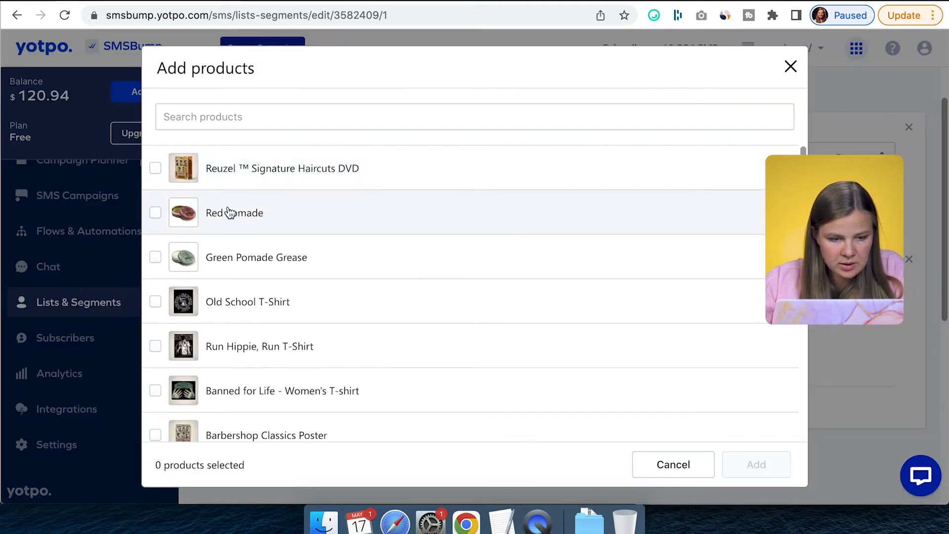
{"action": "left_click", "coordinate": [229, 214]}
{"action": "left_click", "coordinate": [756, 464]}
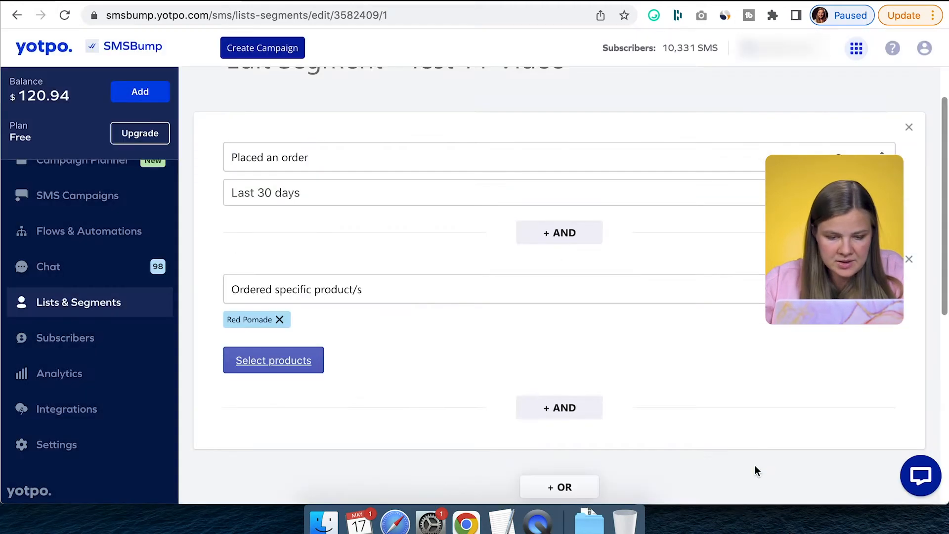
{"action": "scroll", "coordinate": [594, 376], "scroll_direction": "up", "scroll_amount": 2}
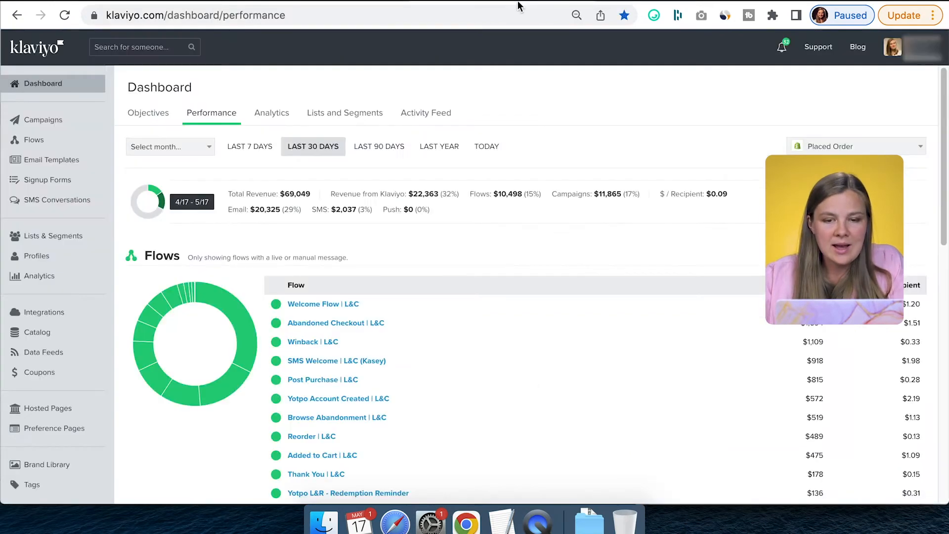
Switch to Klaviyo and start a new segment named "Test YT" in Lists & Segments
{"action": "left_click", "coordinate": [50, 241]}
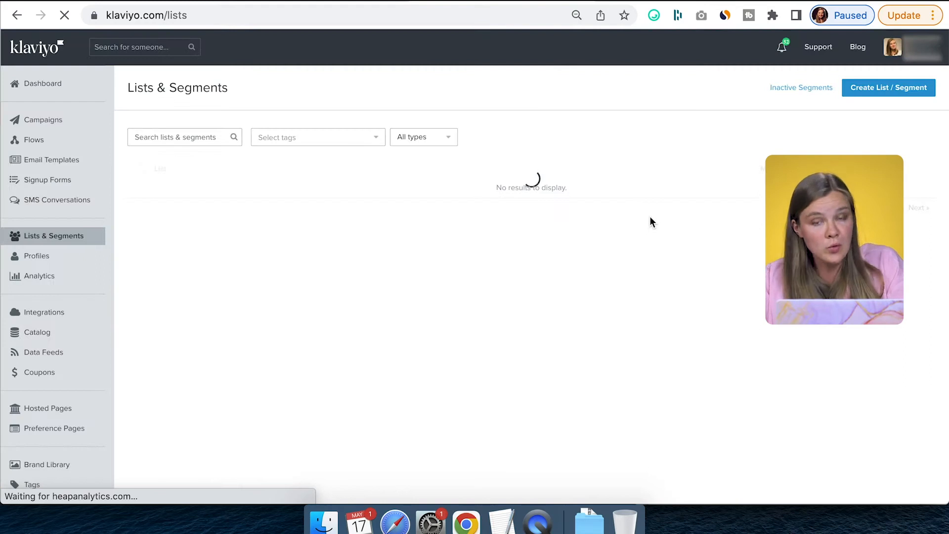
{"action": "left_click", "coordinate": [895, 94]}
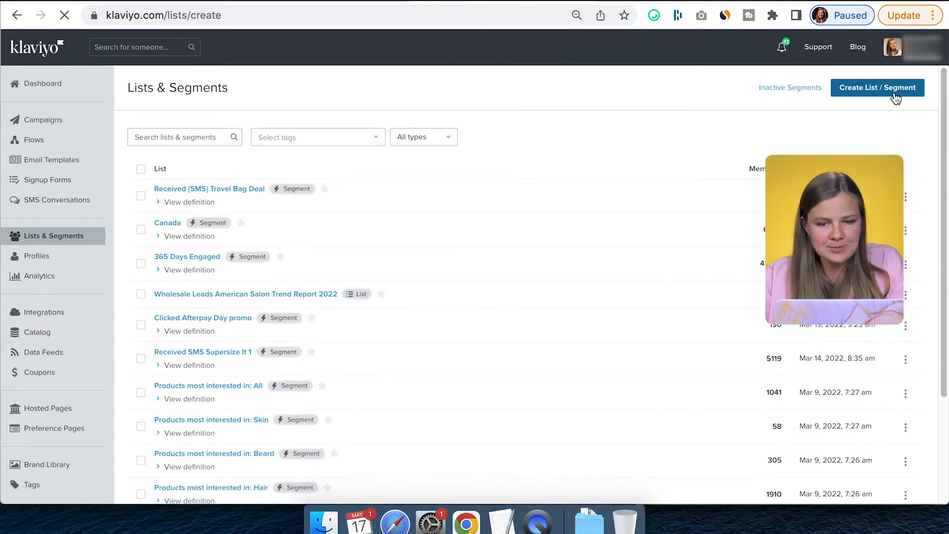
{"action": "left_click", "coordinate": [618, 210]}
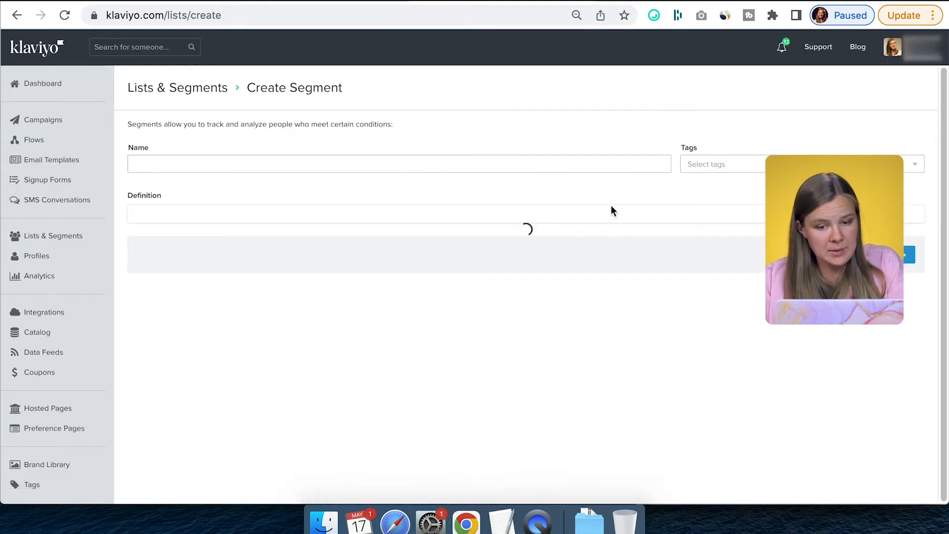
{"action": "left_click", "coordinate": [301, 162]}
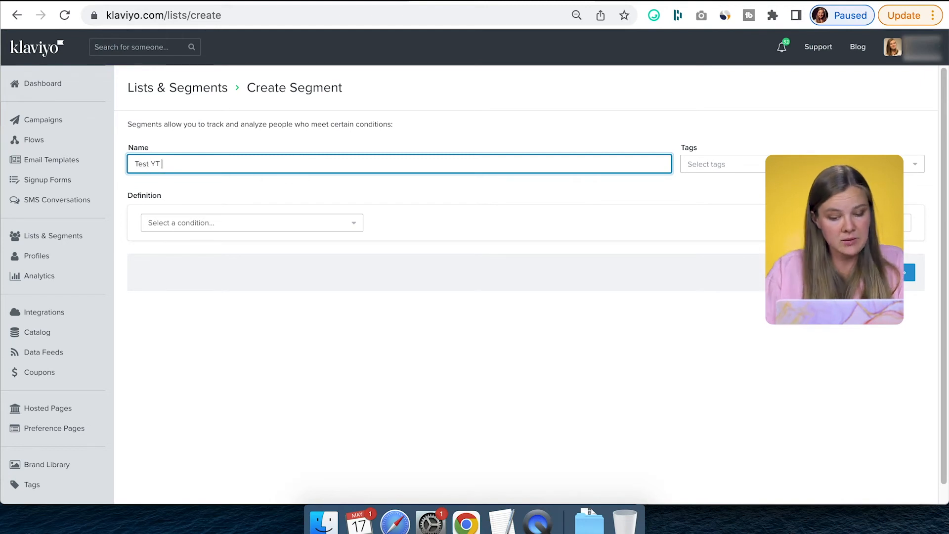
Define the condition as what someone has done: Placed Order at least once in the last 30 days
{"action": "left_click", "coordinate": [218, 227]}
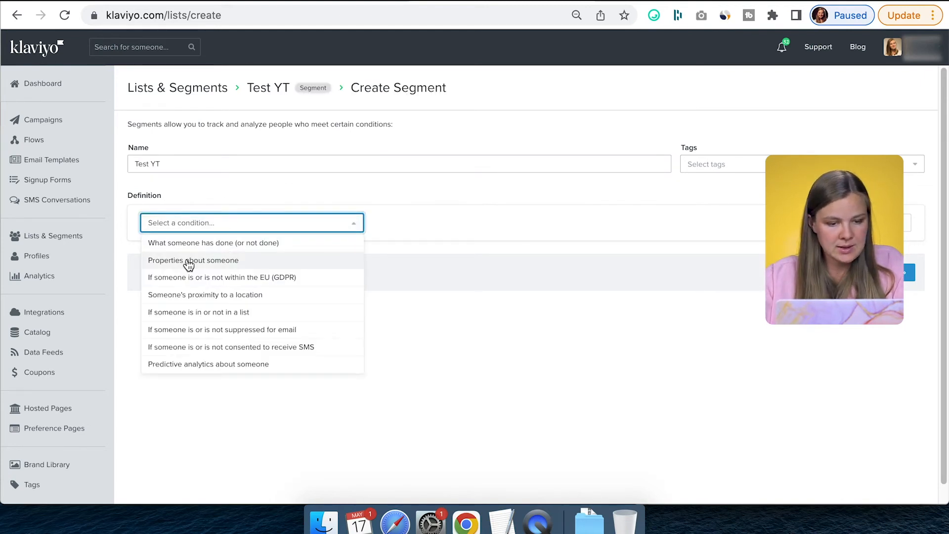
{"action": "left_click", "coordinate": [183, 249]}
{"action": "left_click", "coordinate": [238, 249]}
{"action": "left_click", "coordinate": [235, 271]}
{"action": "type", "text": "pla"}
{"action": "left_click", "coordinate": [250, 355]}
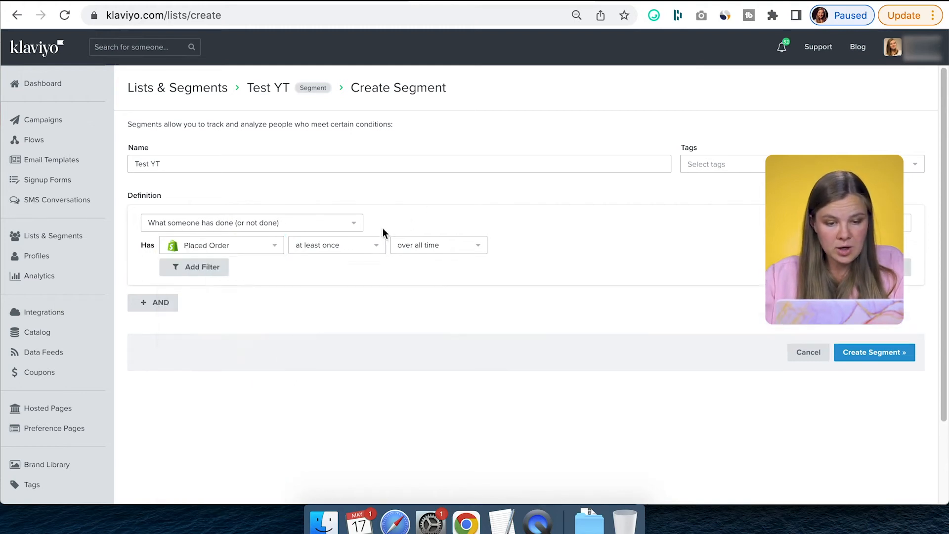
{"action": "left_click", "coordinate": [354, 246]}
{"action": "left_click", "coordinate": [406, 242]}
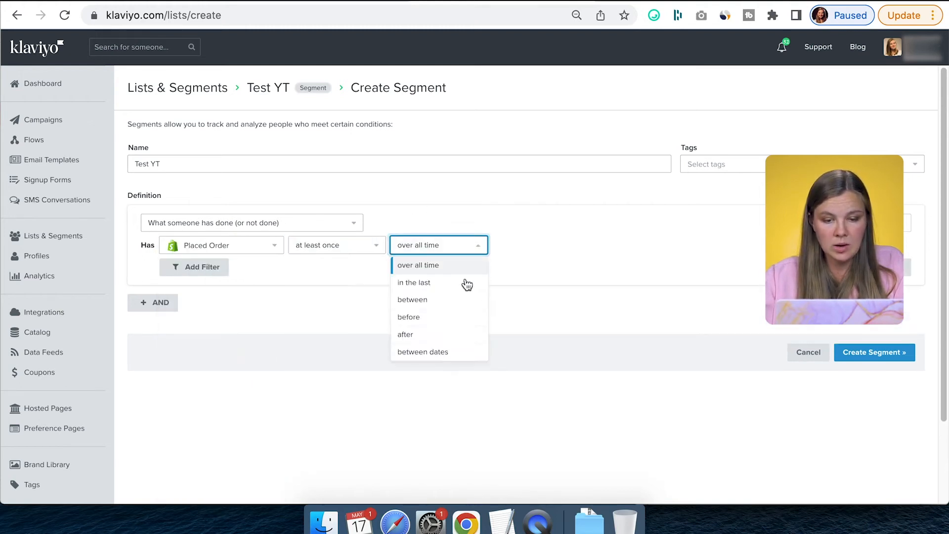
{"action": "left_click", "coordinate": [441, 284]}
Add a filter to the Placed Order condition where Items contains Red Pomade
{"action": "left_click", "coordinate": [190, 268]}
{"action": "left_click", "coordinate": [228, 270]}
{"action": "left_click", "coordinate": [227, 294]}
{"action": "type", "text": "ite"}
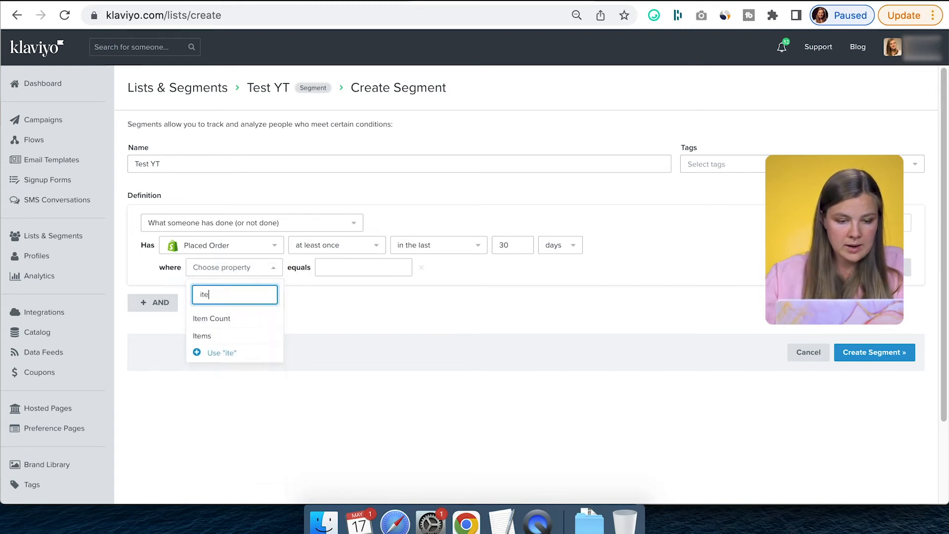
{"action": "left_click", "coordinate": [235, 340]}
{"action": "left_click", "coordinate": [351, 270]}
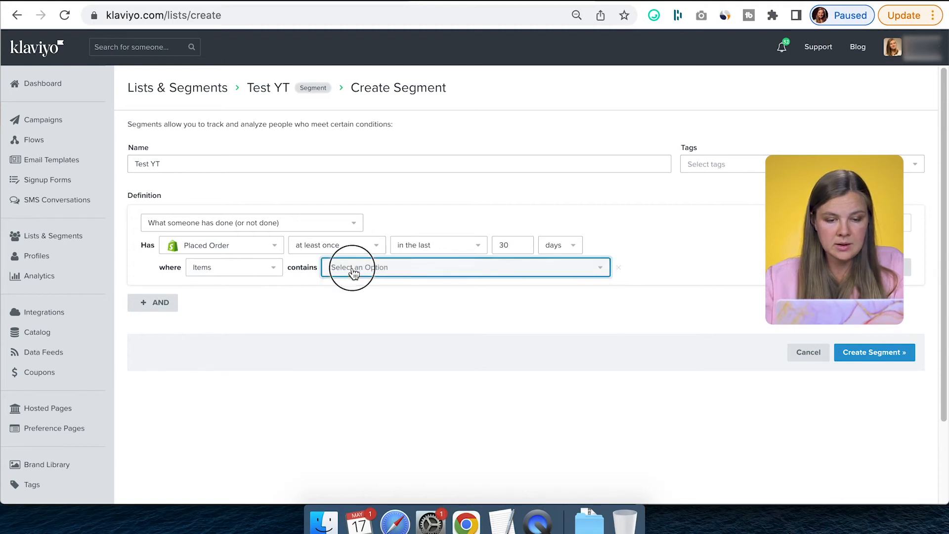
{"action": "type", "text": "red pomade"}
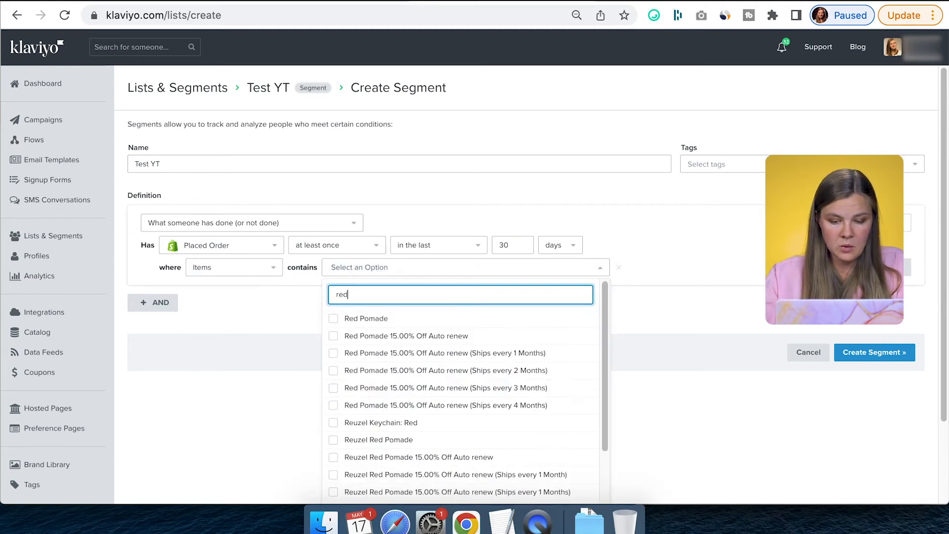
{"action": "left_click", "coordinate": [381, 319]}
{"action": "left_click", "coordinate": [675, 316]}
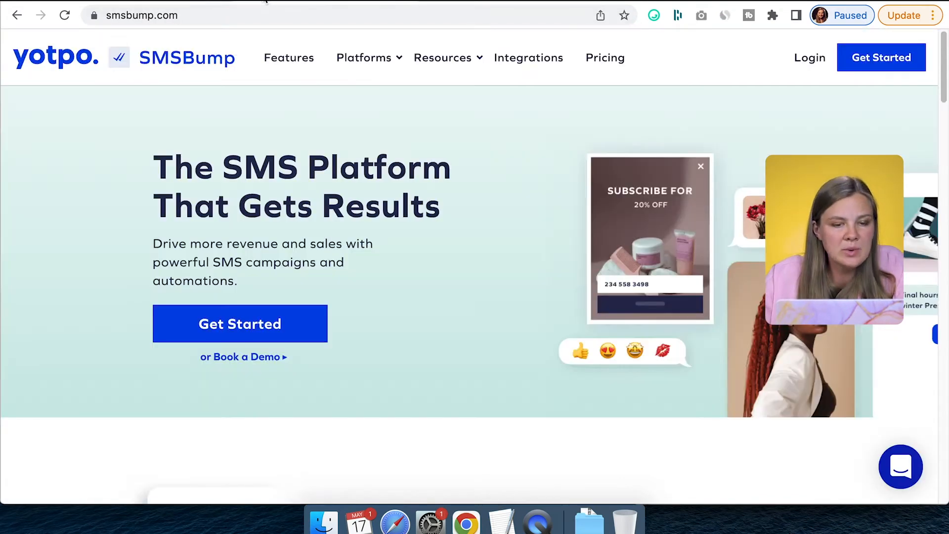
Switch back to SMSBump, look through the list of flows, and highlight the Post Purchase Order Confirmation flow name
{"action": "left_click", "coordinate": [184, 8]}
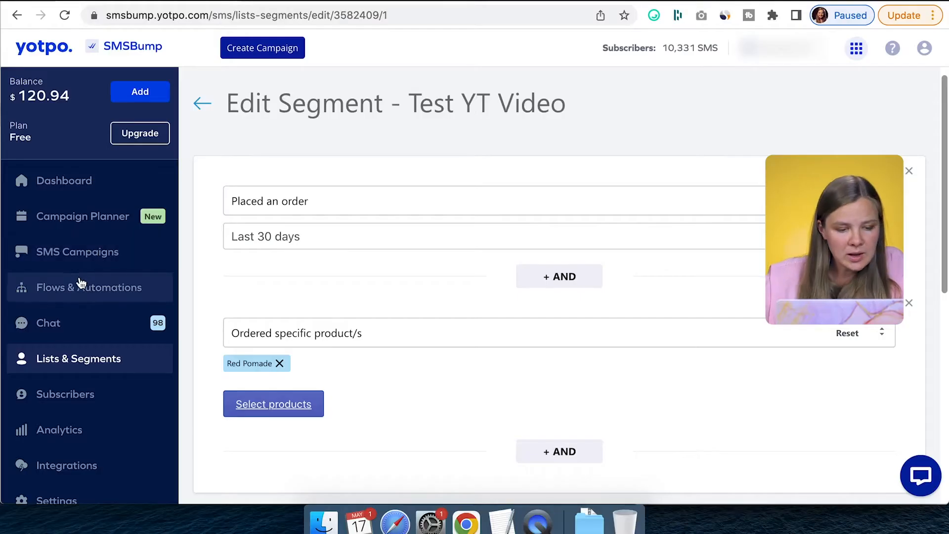
{"action": "left_click", "coordinate": [72, 289]}
{"action": "scroll", "coordinate": [459, 258], "scroll_direction": "down", "scroll_amount": 4}
{"action": "scroll", "coordinate": [459, 252], "scroll_direction": "up", "scroll_amount": 1}
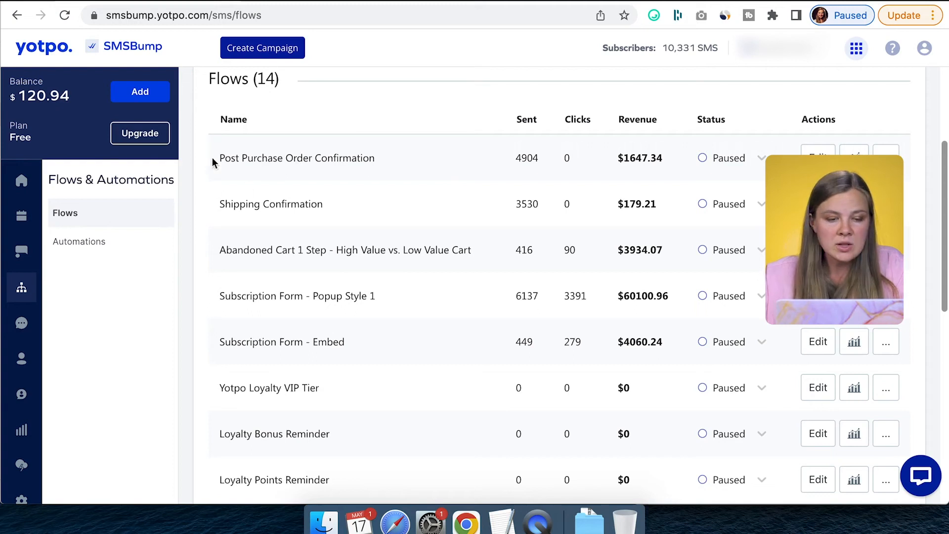
{"action": "left_click_drag", "start_coordinate": [218, 158], "coordinate": [383, 161]}
{"action": "scroll", "coordinate": [544, 153], "scroll_direction": "up", "scroll_amount": 3}
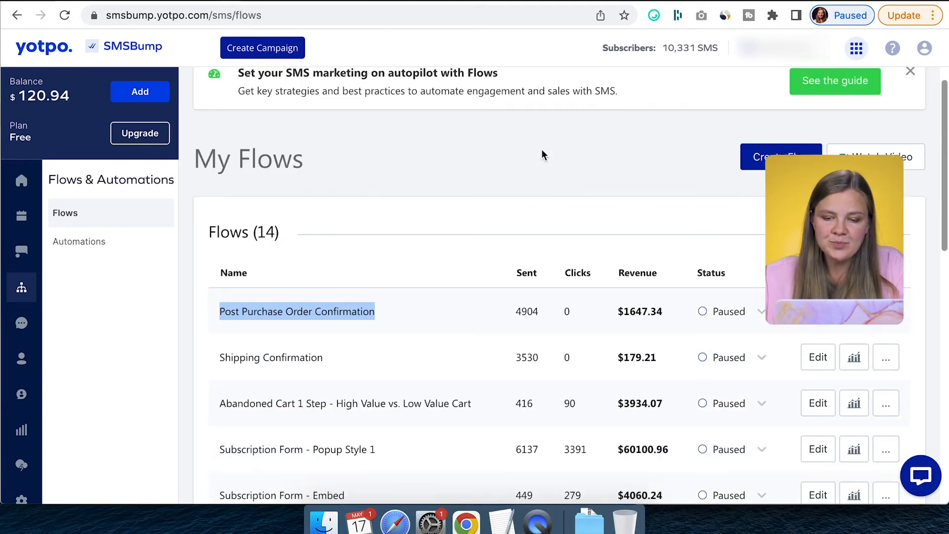
Examine the Sent and Revenue columns of the flow list and the analytics of the Post Purchase Order Confirmation flow
{"action": "scroll", "coordinate": [550, 200], "scroll_direction": "down", "scroll_amount": 1}
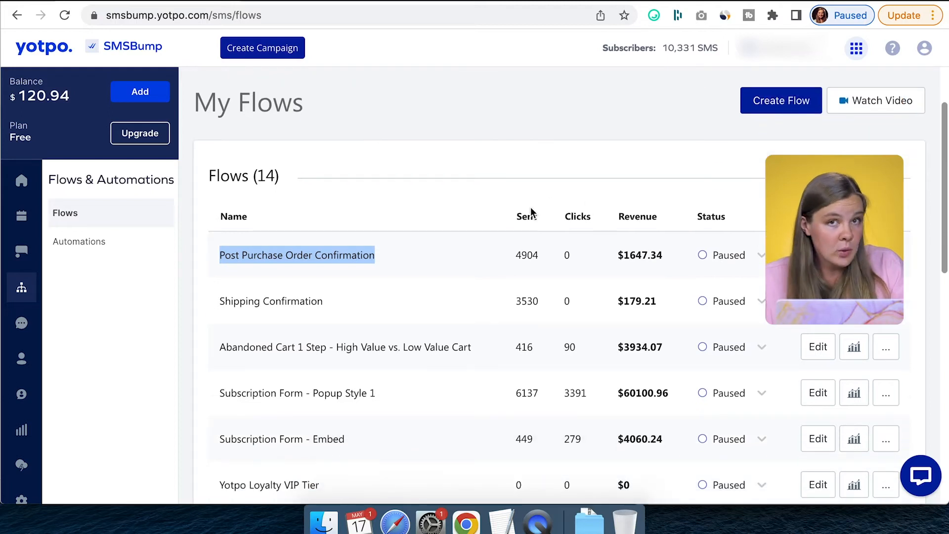
{"action": "left_click_drag", "start_coordinate": [515, 220], "coordinate": [557, 221]}
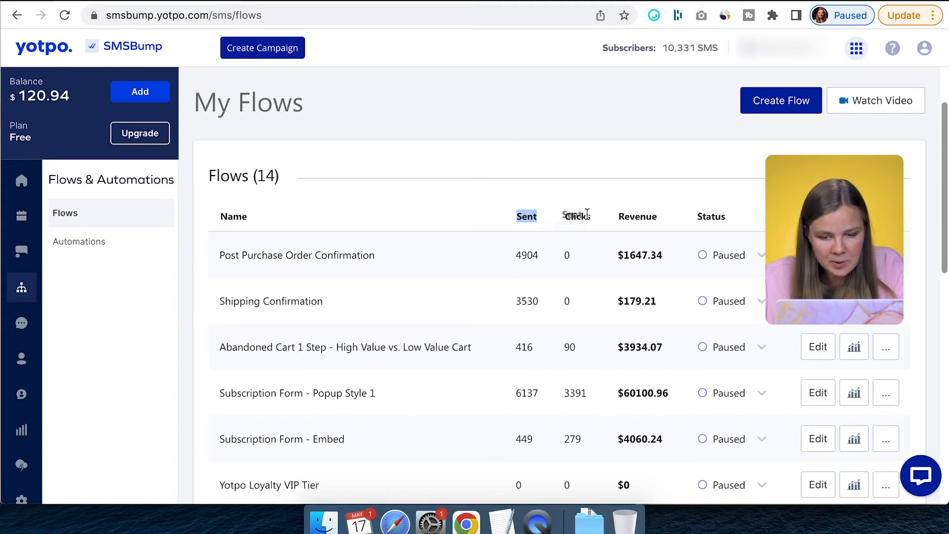
{"action": "left_click_drag", "start_coordinate": [613, 218], "coordinate": [681, 225]}
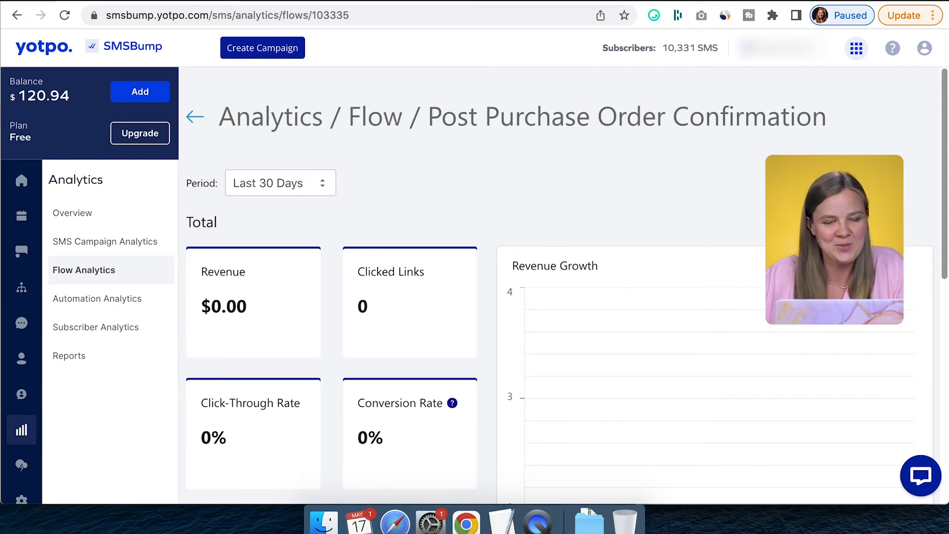
{"action": "scroll", "coordinate": [559, 286], "scroll_direction": "down", "scroll_amount": 1}
{"action": "scroll", "coordinate": [560, 286], "scroll_direction": "up", "scroll_amount": 1}
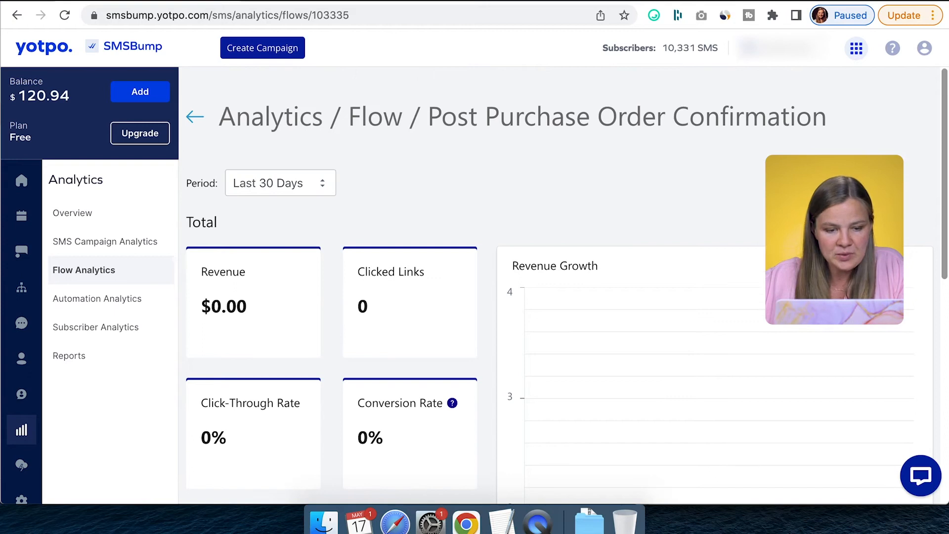
Highlight part of the page title and set the flow analytics period to a custom range from 2 to 4 May 2022
{"action": "left_click_drag", "start_coordinate": [226, 114], "coordinate": [540, 117]}
{"action": "scroll", "coordinate": [484, 164], "scroll_direction": "down", "scroll_amount": 1}
{"action": "left_click", "coordinate": [301, 121]}
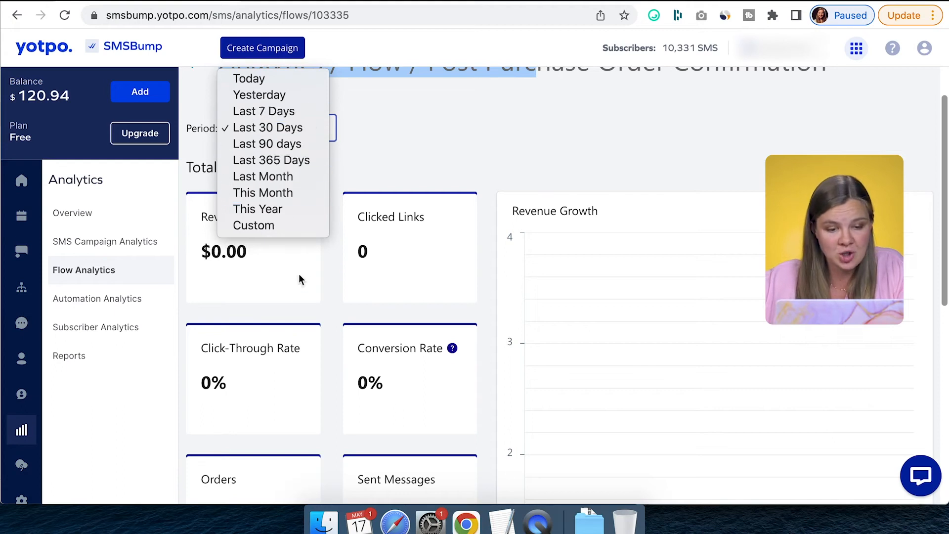
{"action": "left_click", "coordinate": [245, 227]}
{"action": "left_click", "coordinate": [343, 130]}
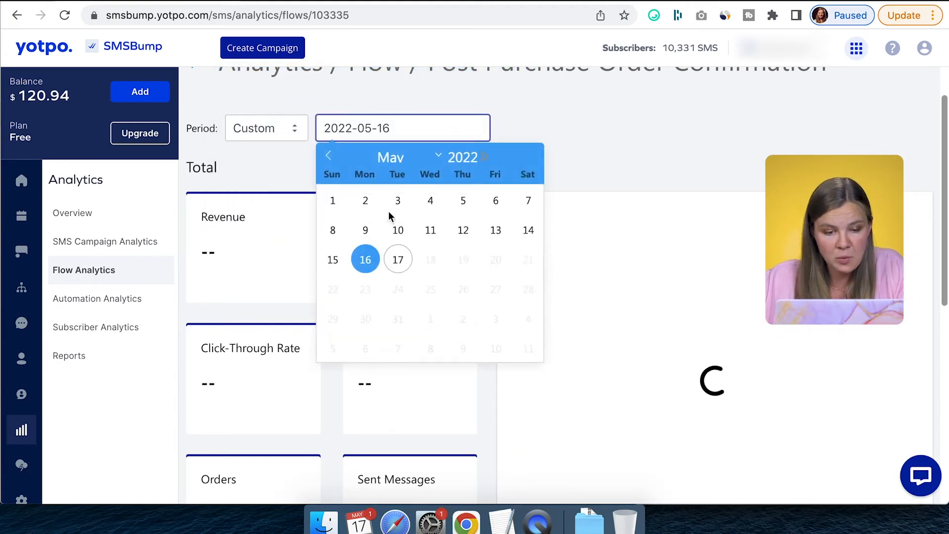
{"action": "left_click", "coordinate": [365, 200]}
{"action": "left_click", "coordinate": [431, 200]}
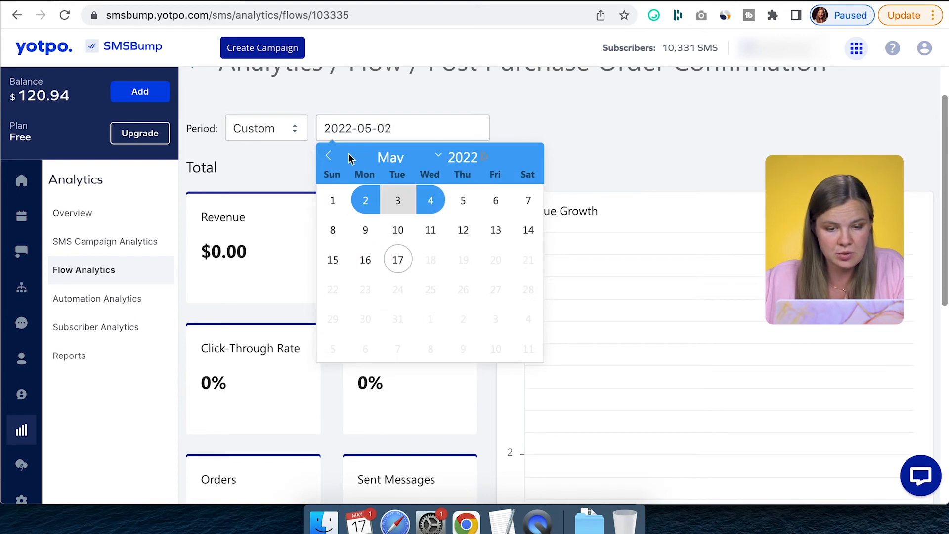
{"action": "left_click", "coordinate": [622, 148]}
Set the flow analytics period to Last 365 Days and look through the Total metric cards
{"action": "left_click", "coordinate": [257, 129]}
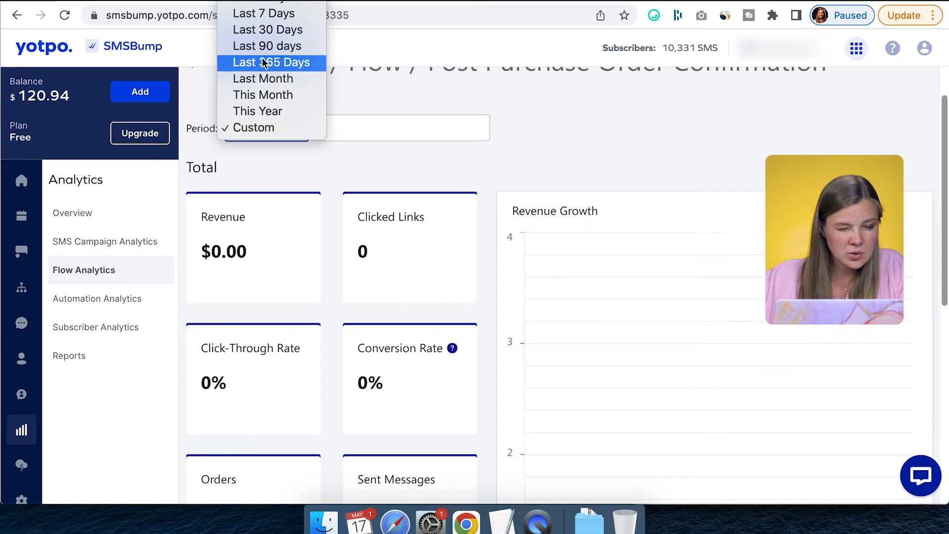
{"action": "left_click", "coordinate": [247, 62]}
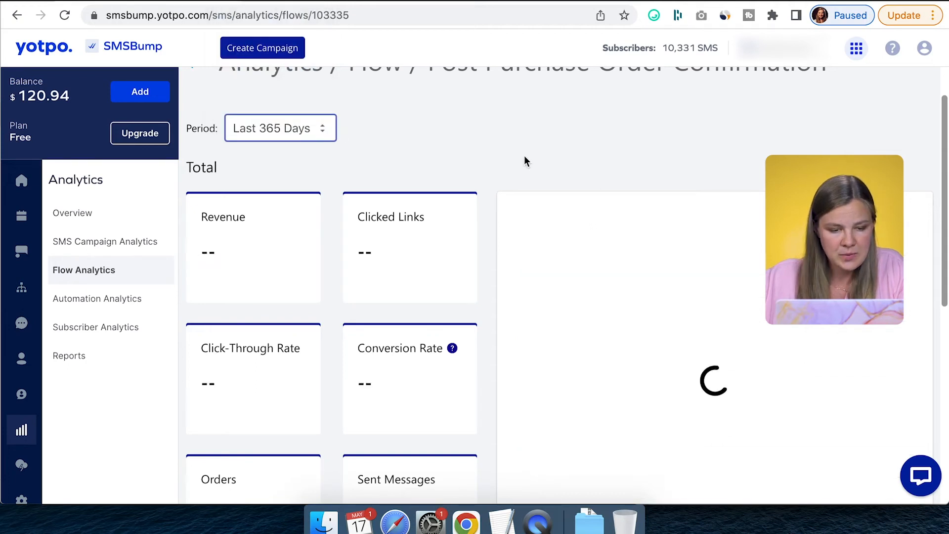
{"action": "scroll", "coordinate": [525, 160], "scroll_direction": "down", "scroll_amount": 2}
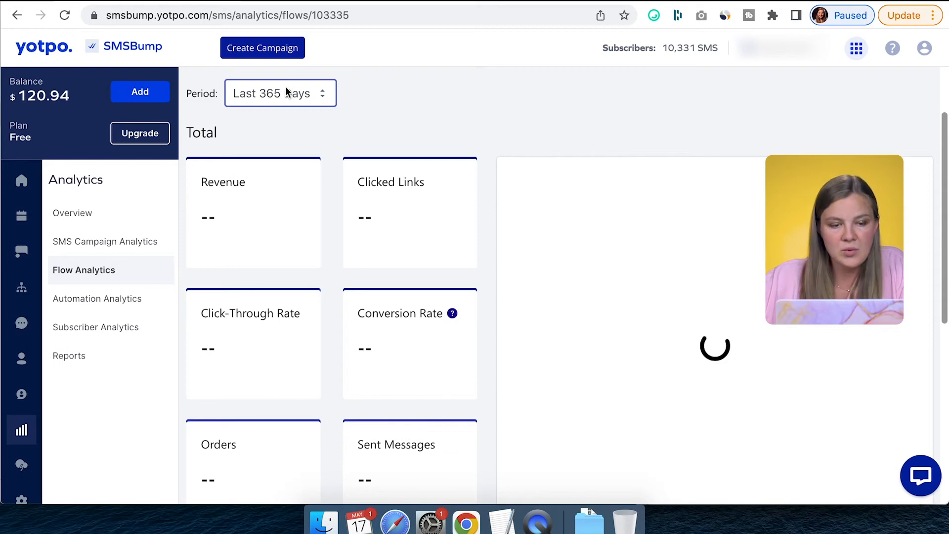
{"action": "scroll", "coordinate": [399, 166], "scroll_direction": "down", "scroll_amount": 3}
{"action": "scroll", "coordinate": [399, 163], "scroll_direction": "up", "scroll_amount": 1}
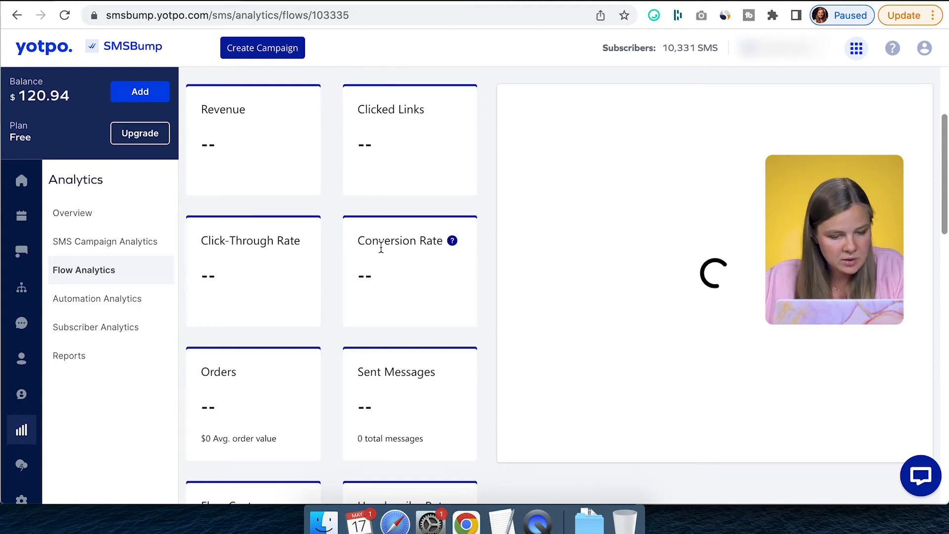
{"action": "scroll", "coordinate": [381, 249], "scroll_direction": "down", "scroll_amount": 7}
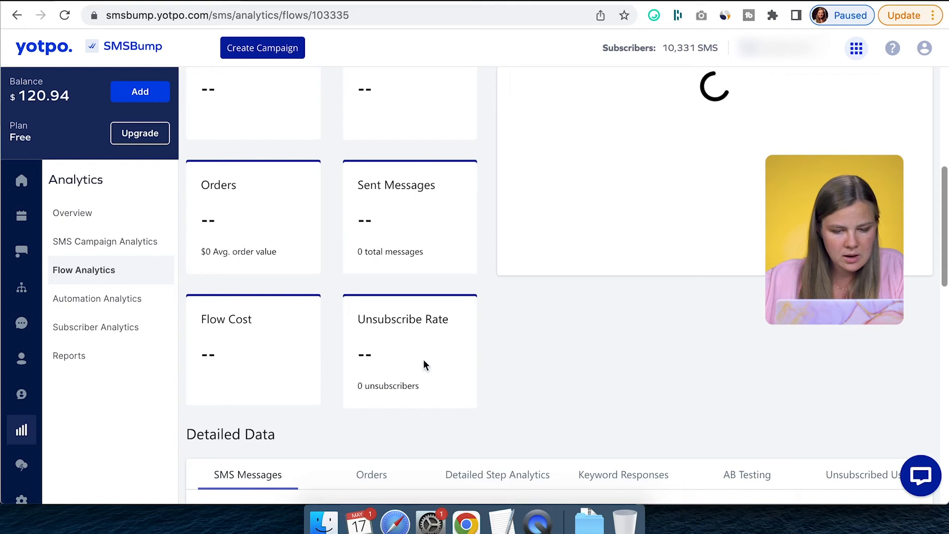
{"action": "scroll", "coordinate": [496, 332], "scroll_direction": "down", "scroll_amount": 5}
{"action": "scroll", "coordinate": [496, 331], "scroll_direction": "up", "scroll_amount": 20}
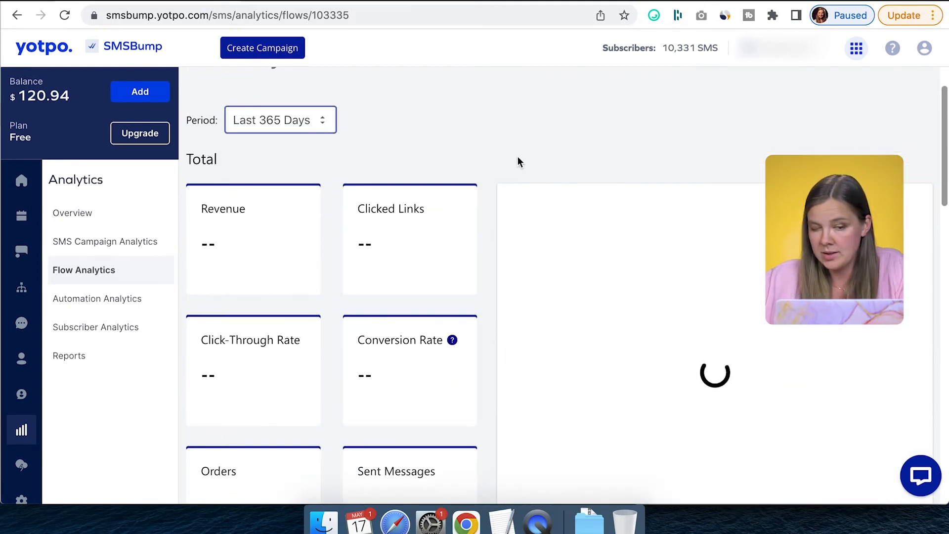
{"action": "scroll", "coordinate": [518, 161], "scroll_direction": "down", "scroll_amount": 1}
{"action": "scroll", "coordinate": [517, 159], "scroll_direction": "down", "scroll_amount": 5}
{"action": "scroll", "coordinate": [518, 159], "scroll_direction": "up", "scroll_amount": 6}
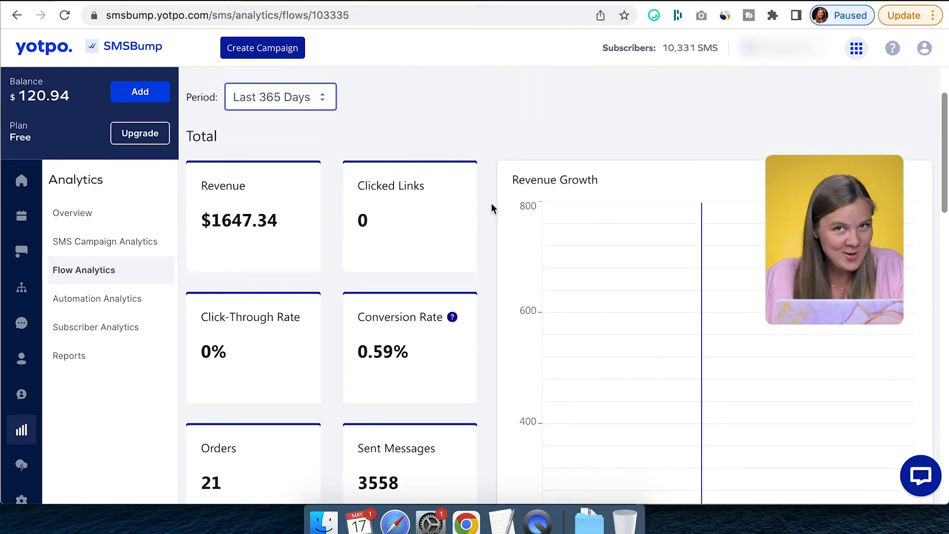
Examine the flow's conversion, orders, cost and unsubscribe metrics, highlighting the Sent Messages figure and the Flow Cost label
{"action": "scroll", "coordinate": [492, 205], "scroll_direction": "down", "scroll_amount": 4}
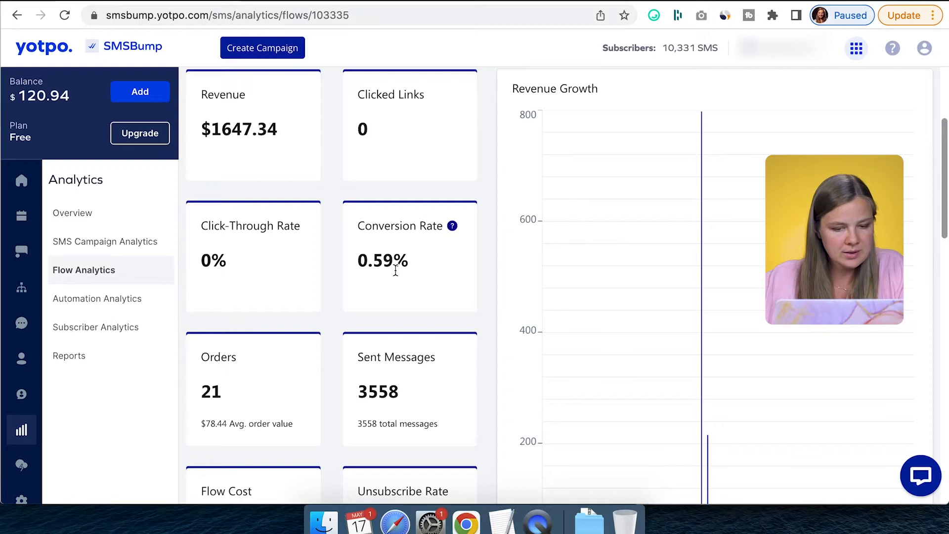
{"action": "scroll", "coordinate": [395, 271], "scroll_direction": "down", "scroll_amount": 5}
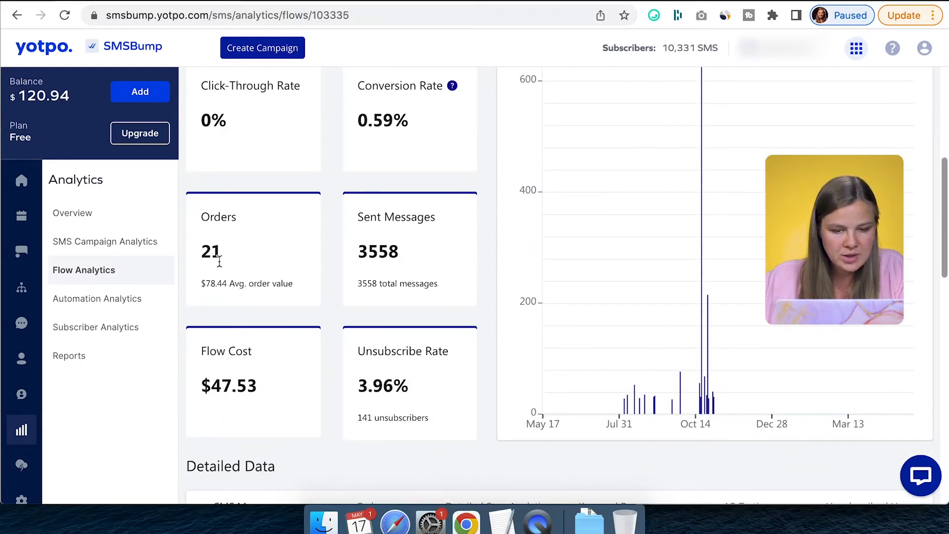
{"action": "left_click_drag", "start_coordinate": [420, 259], "coordinate": [353, 250]}
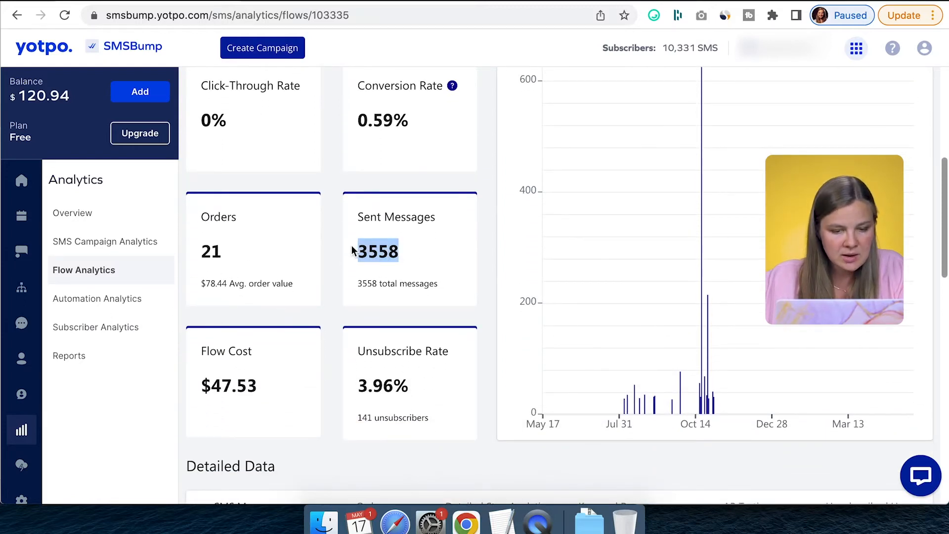
{"action": "scroll", "coordinate": [352, 250], "scroll_direction": "down", "scroll_amount": 4}
{"action": "left_click", "coordinate": [200, 237]}
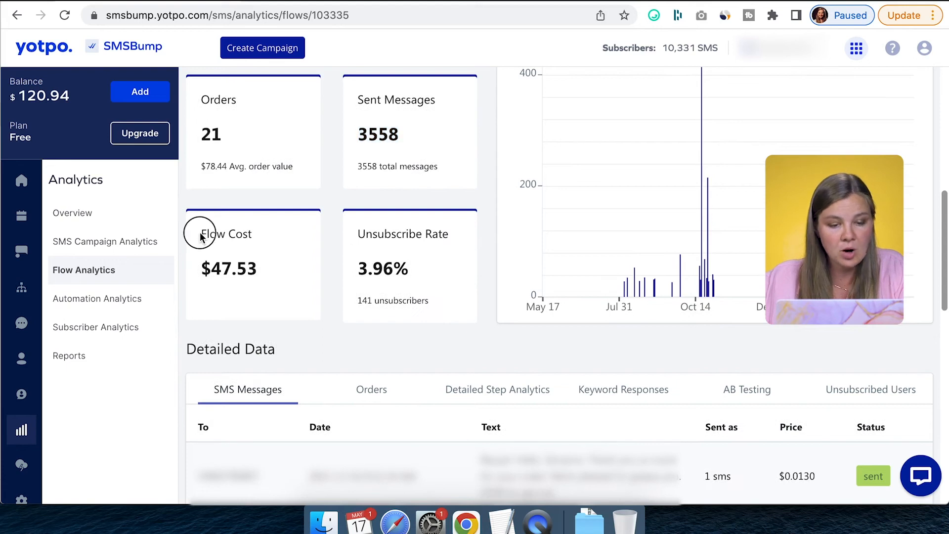
{"action": "left_click_drag", "start_coordinate": [199, 238], "coordinate": [276, 247]}
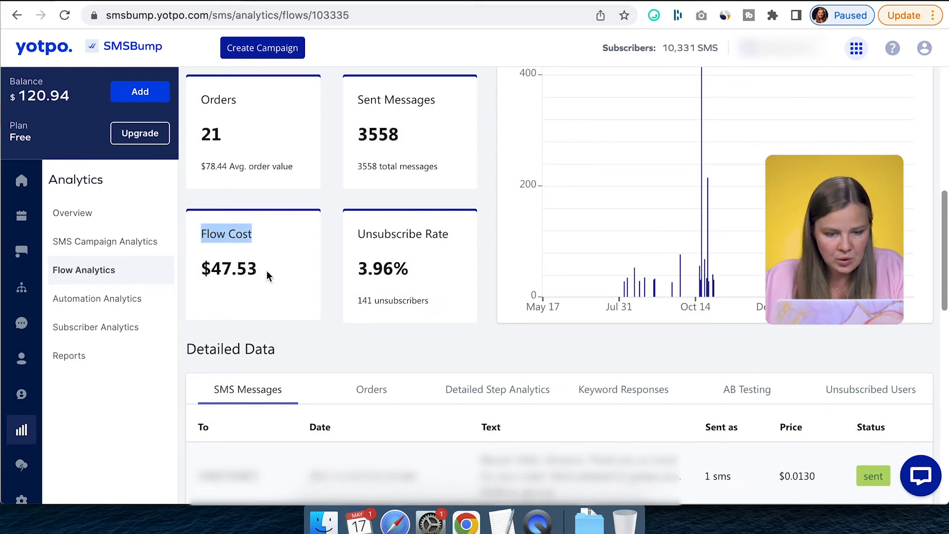
{"action": "scroll", "coordinate": [460, 300], "scroll_direction": "down", "scroll_amount": 1}
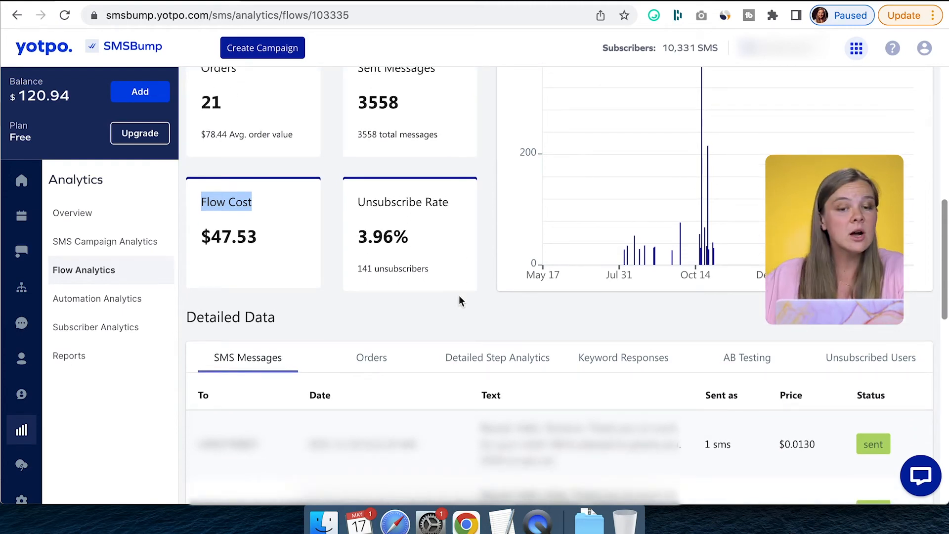